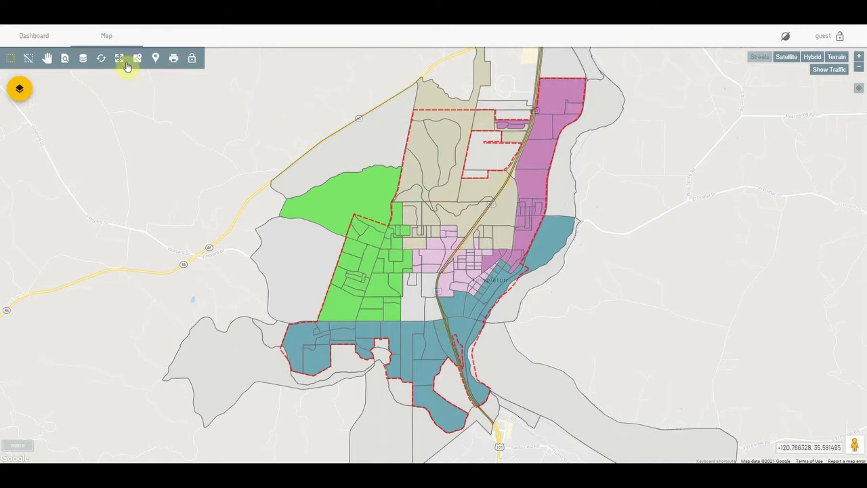
click(12, 63)
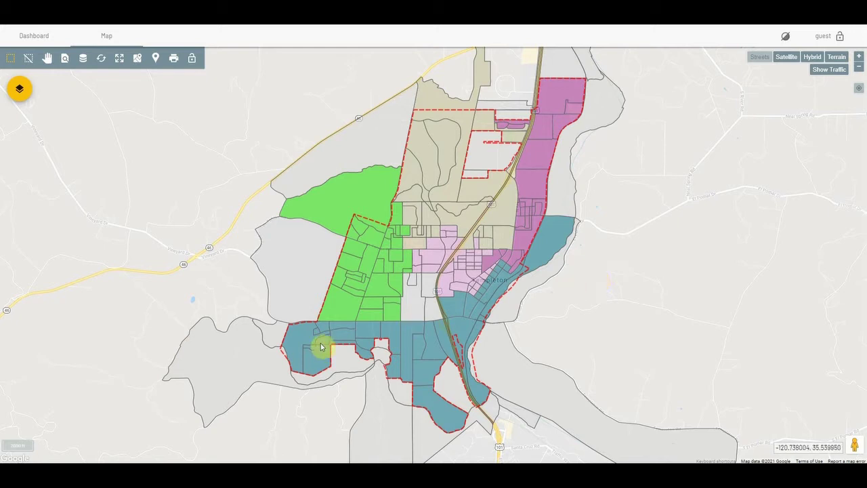
mouse_move(380, 333)
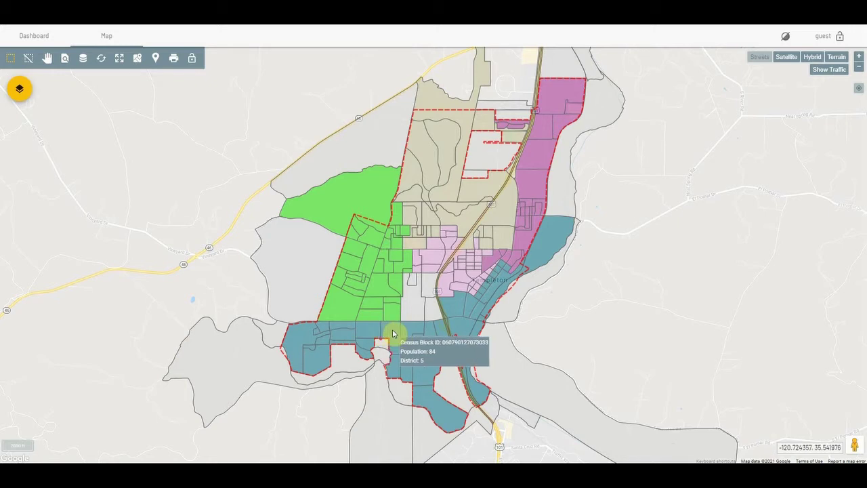
click(392, 329)
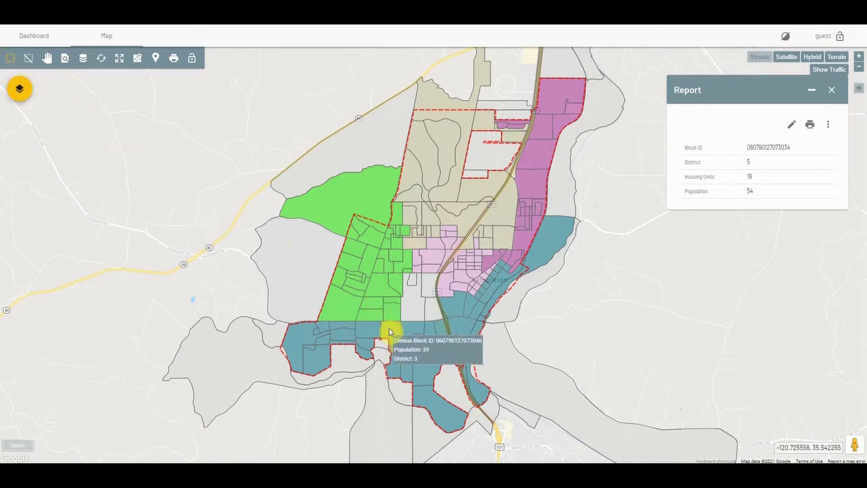
click(420, 348)
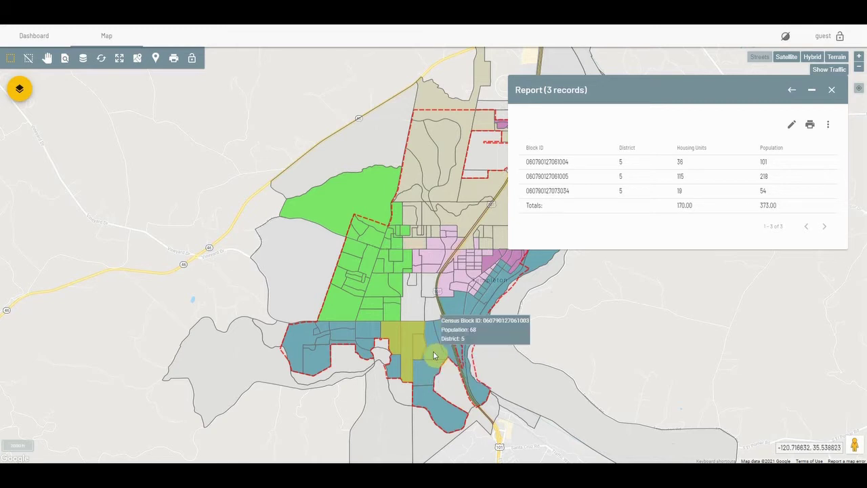
click(434, 353)
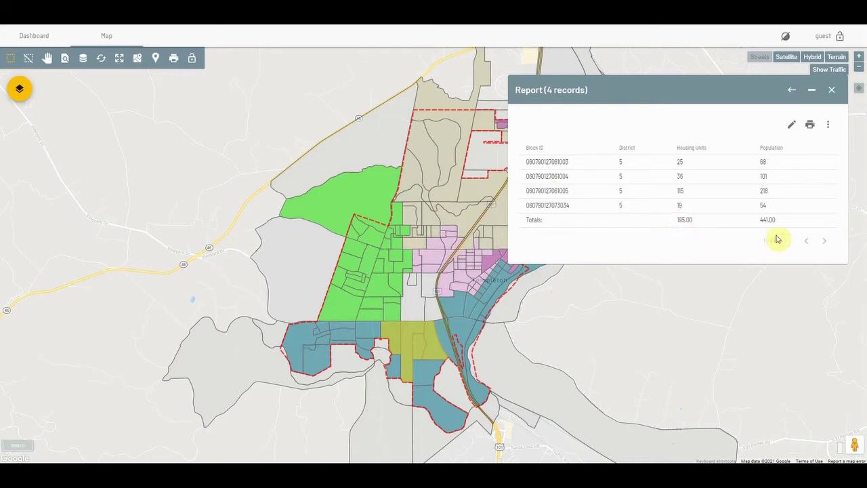
click(831, 96)
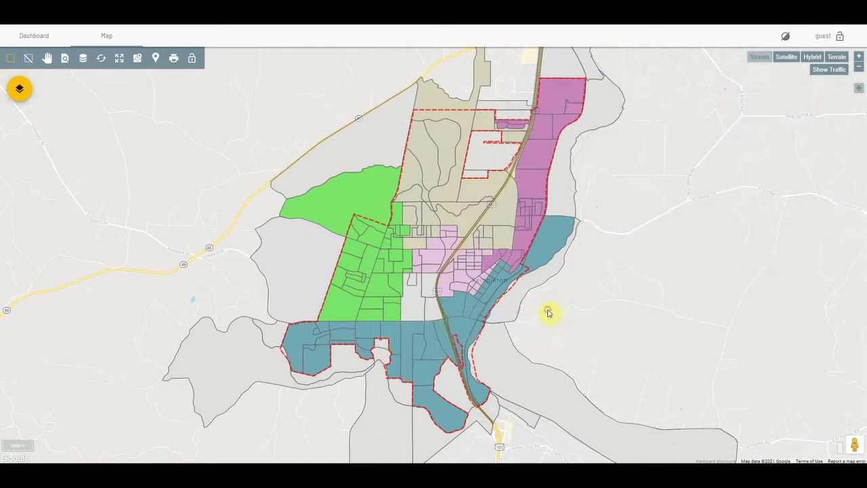
Step: Review the population and percent of total for each district in the district summary report, and close it
mouse_move(430, 311)
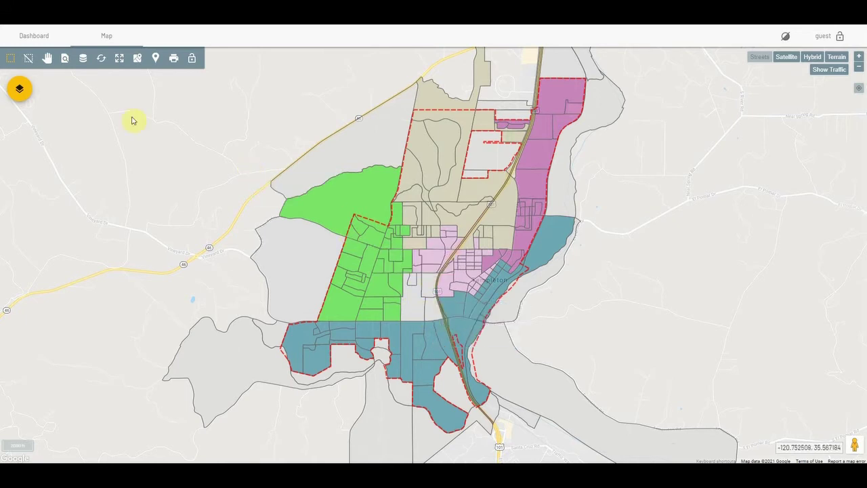
click(82, 61)
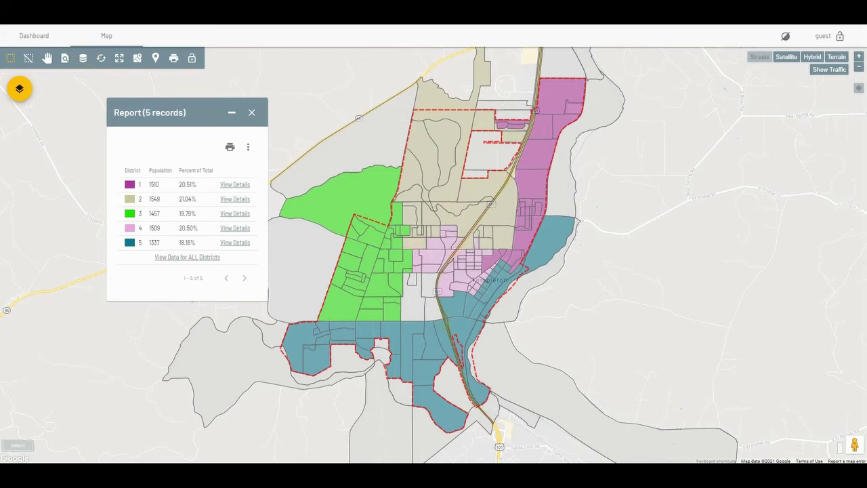
click(252, 113)
mouse_move(397, 287)
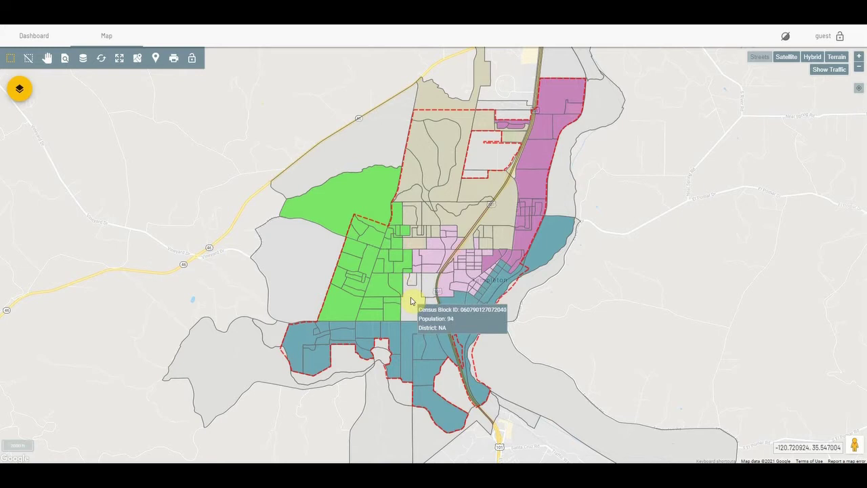
click(411, 301)
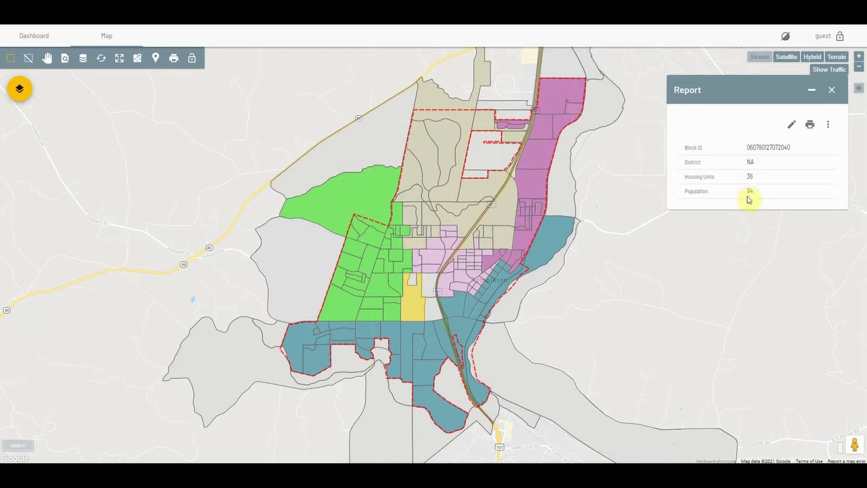
click(789, 128)
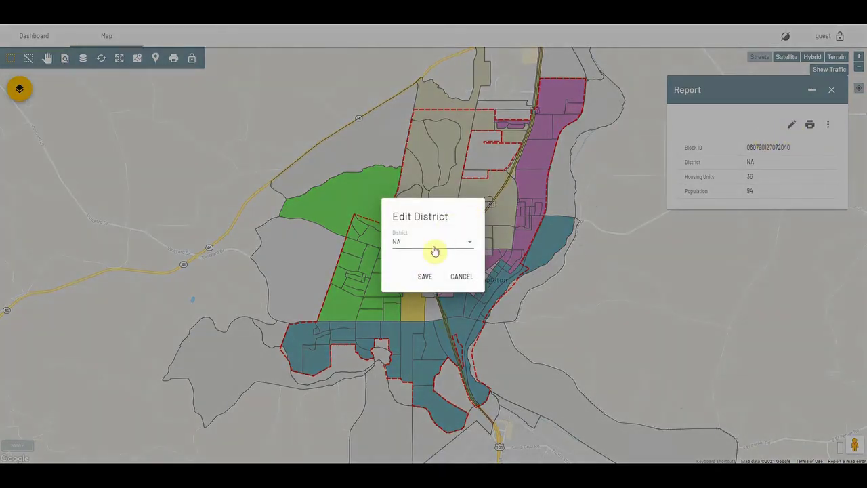
click(435, 251)
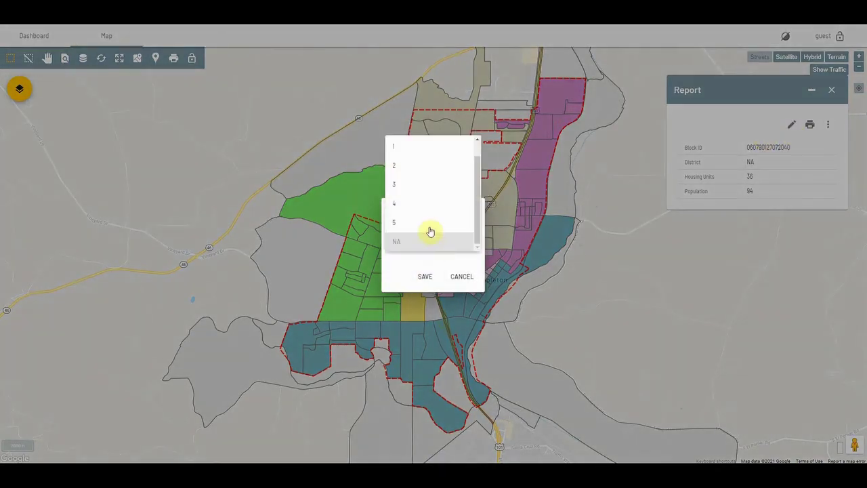
click(432, 225)
click(426, 277)
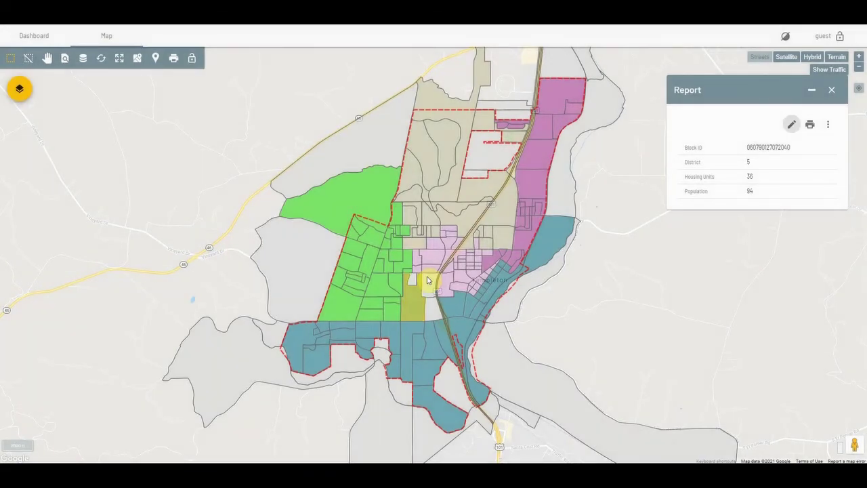
click(83, 59)
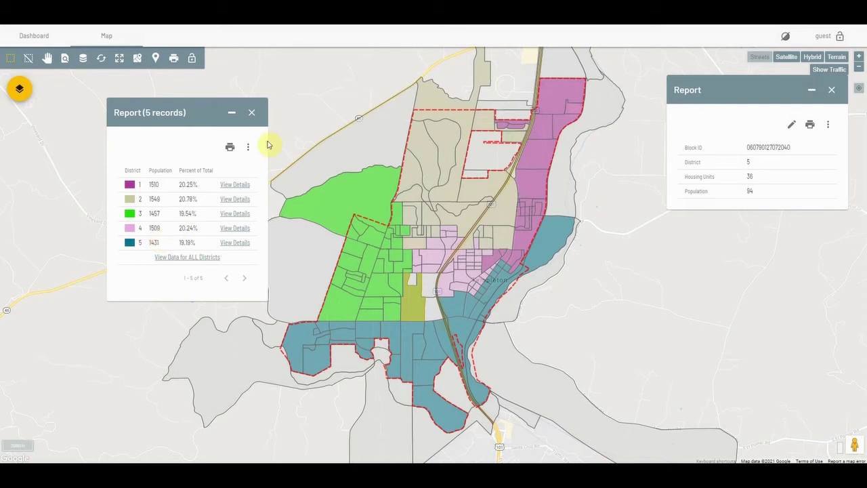
click(253, 113)
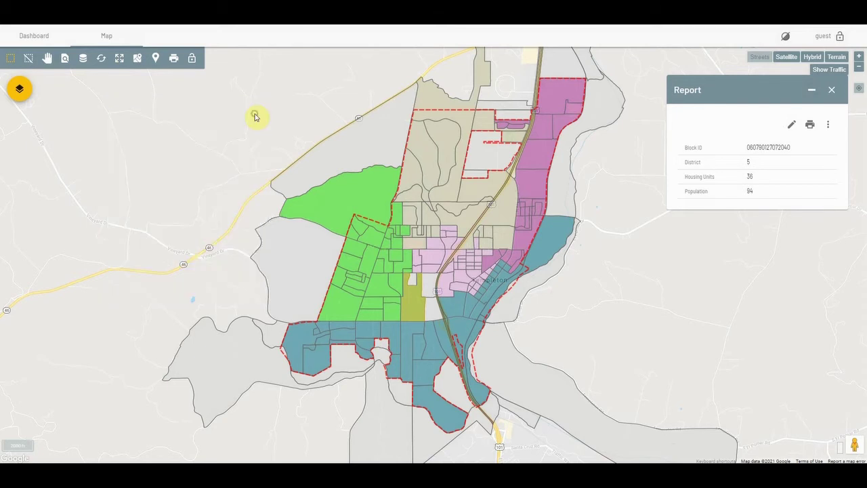
click(492, 328)
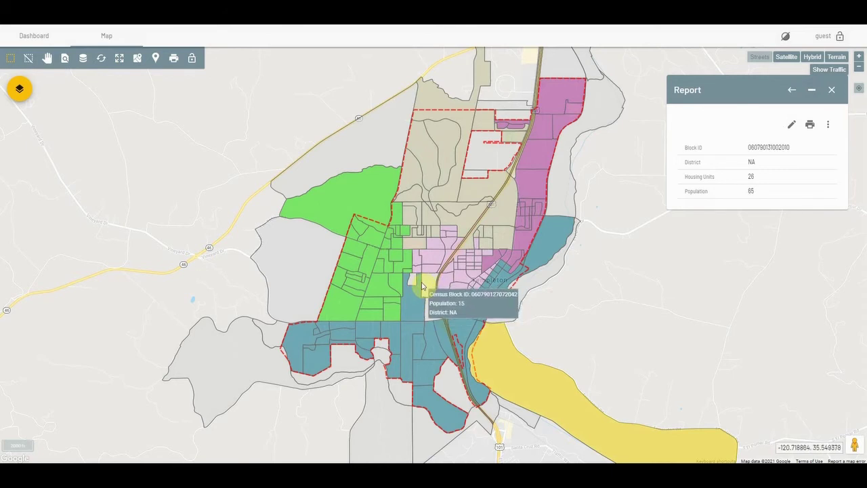
click(426, 285)
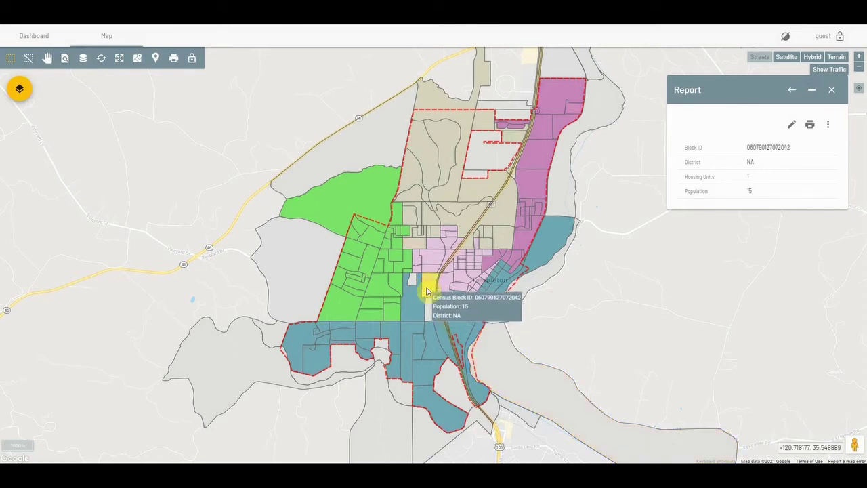
shift+click(430, 305)
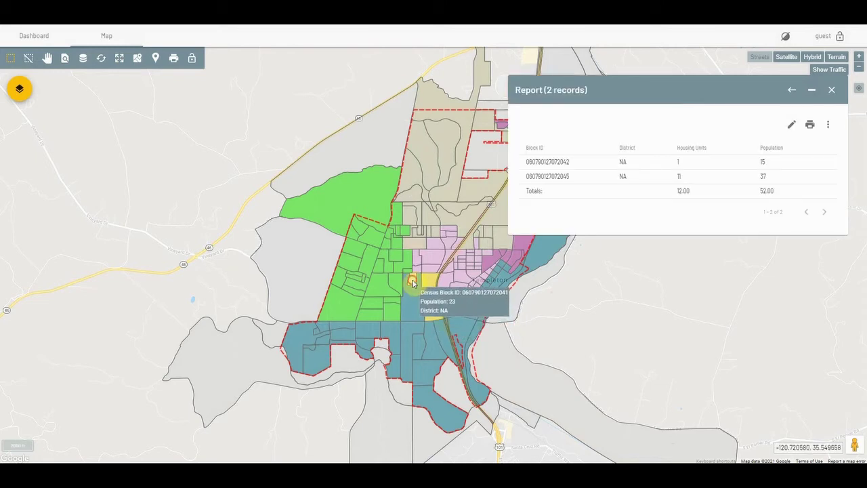
shift+click(432, 298)
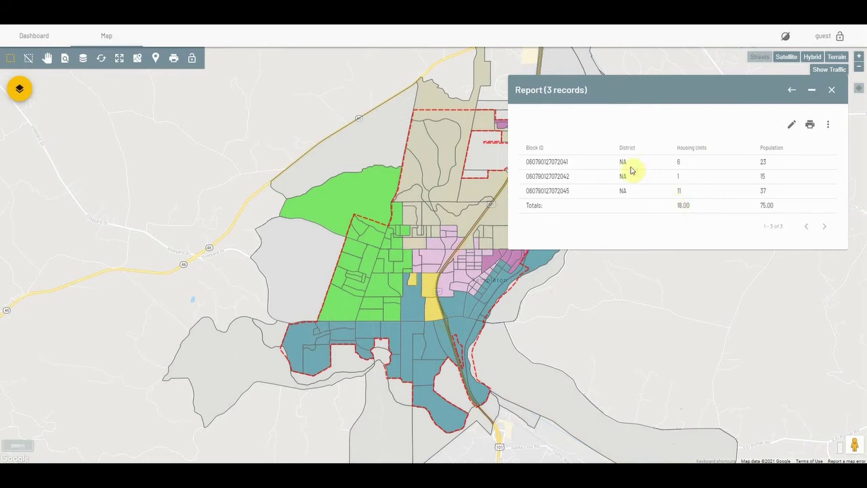
click(793, 129)
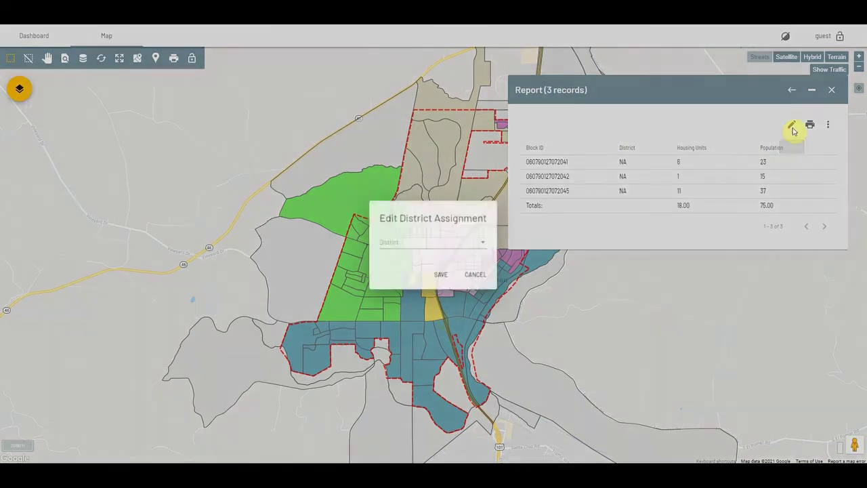
click(432, 247)
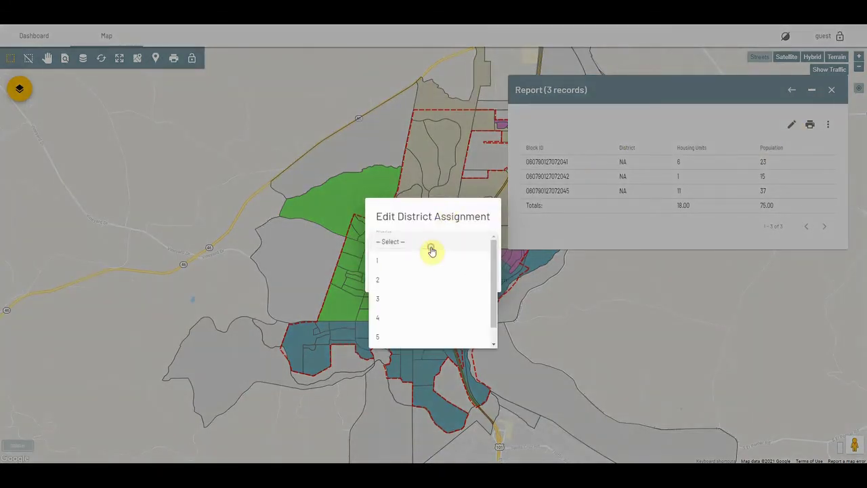
scroll(424, 324, down, 1)
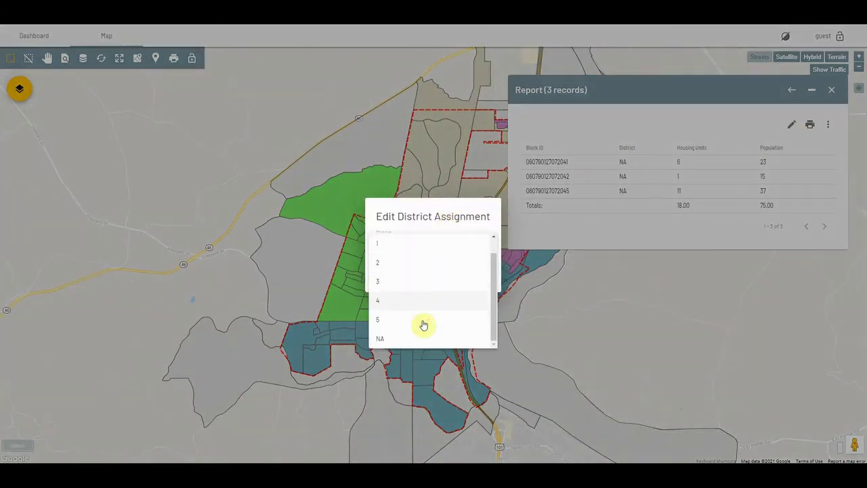
click(420, 324)
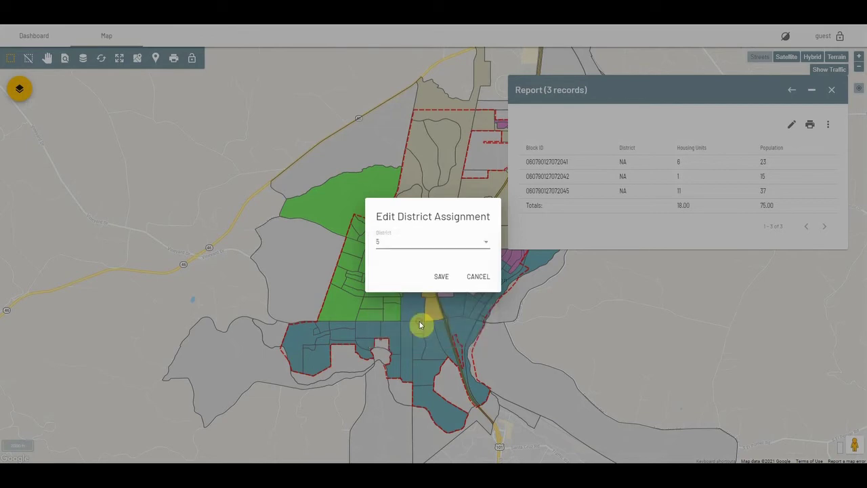
click(442, 278)
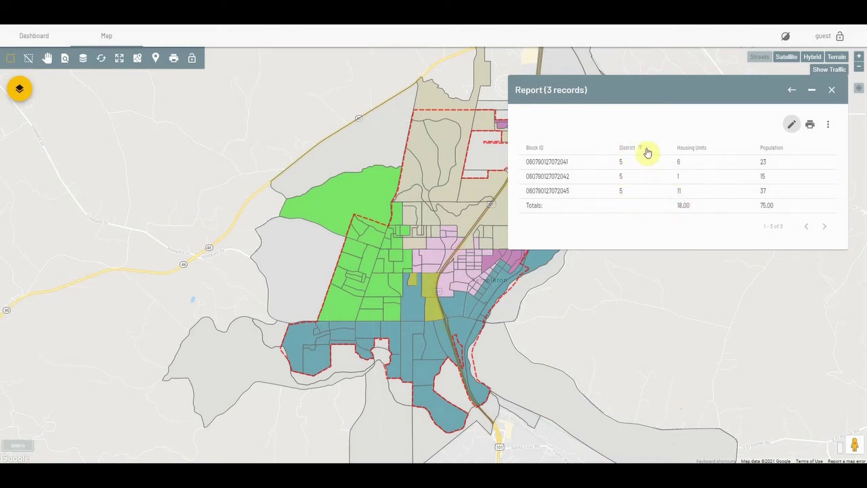
click(831, 91)
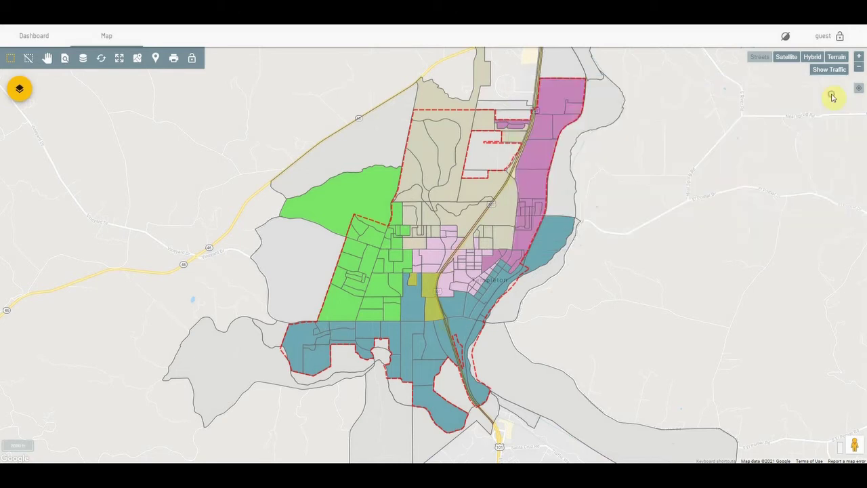
Step: Open the data for all districts from the district summary report, list all records on one page, and browse them to the end
click(83, 59)
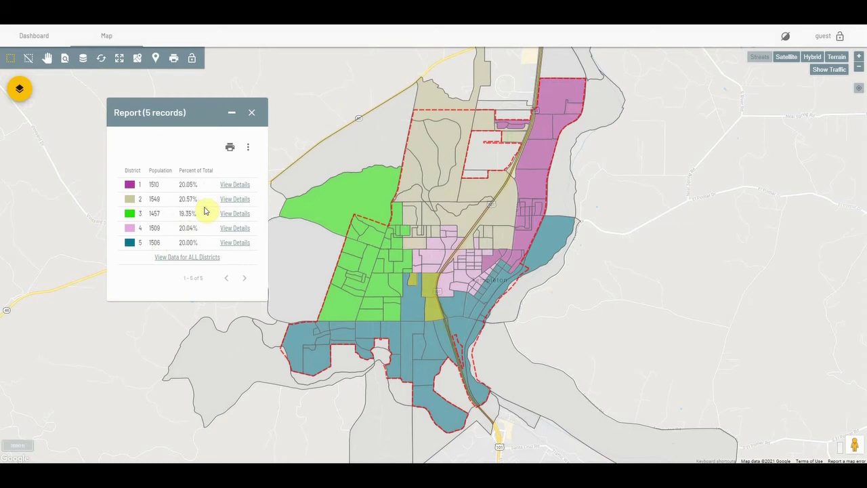
click(187, 264)
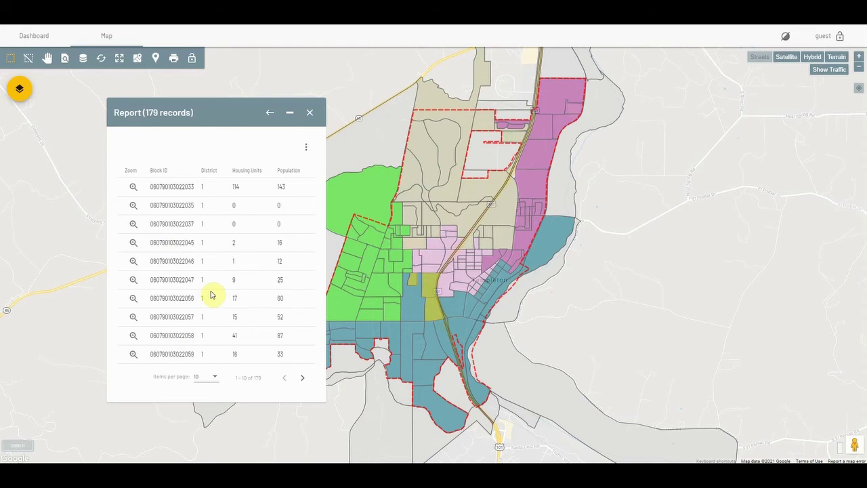
click(214, 381)
click(207, 425)
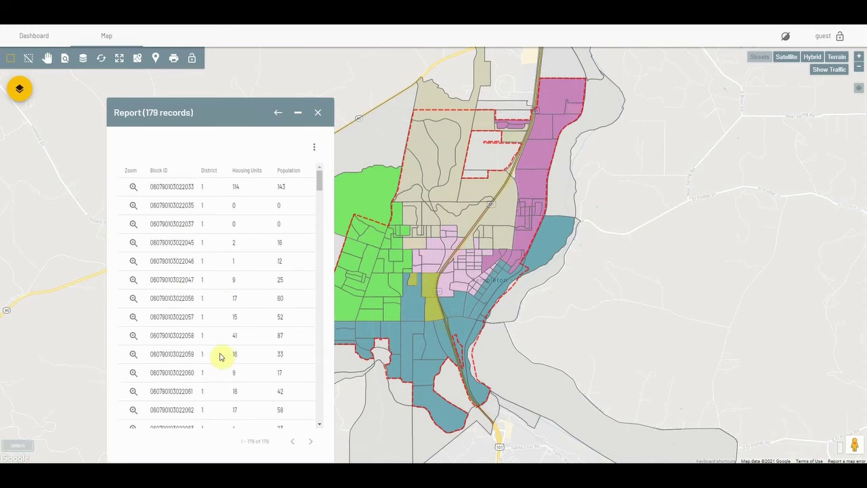
scroll(220, 357, down, 10)
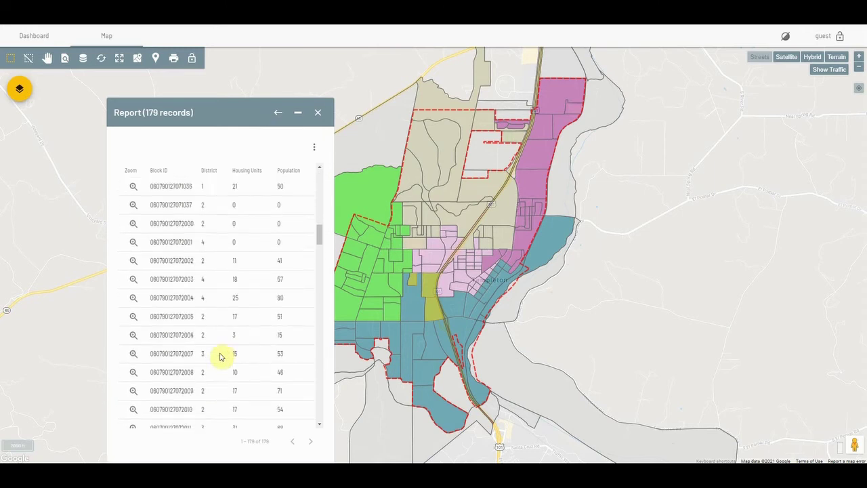
scroll(221, 357, down, 10)
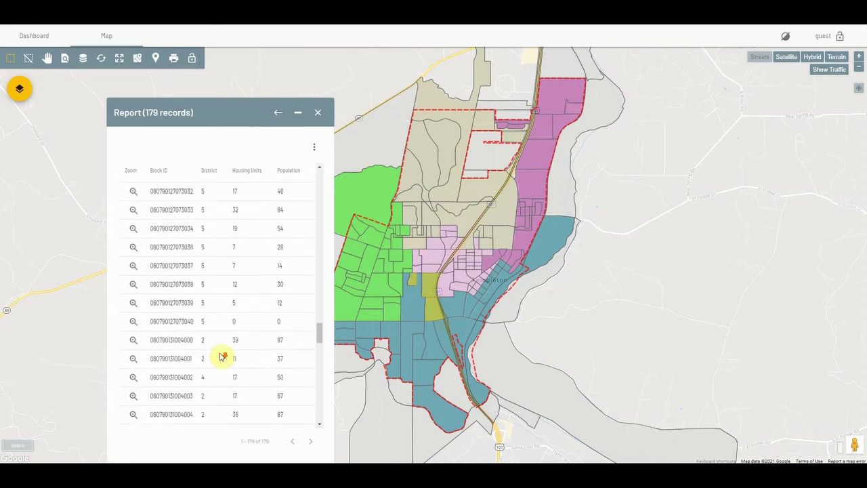
scroll(222, 356, down, 10)
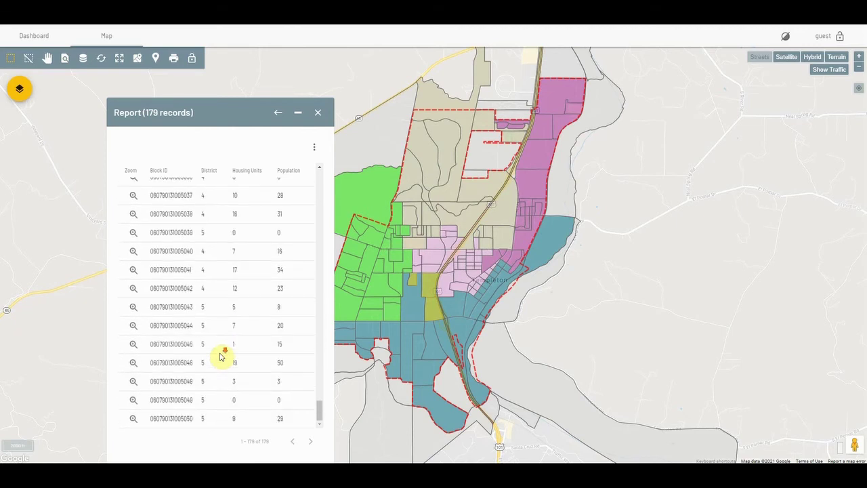
Step: Look at the Excel download option of the all-districts report, and close the report without downloading
click(313, 149)
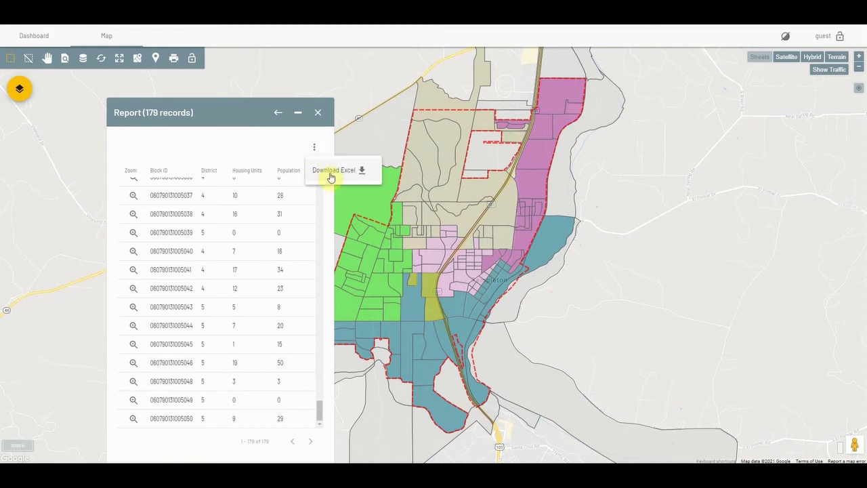
click(317, 113)
click(317, 113)
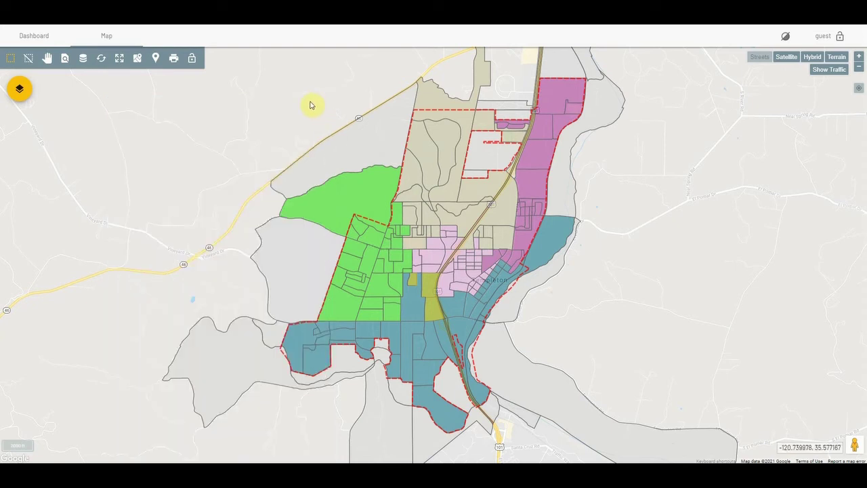
Step: Review the district summary report over the map again, close it, and view the district summary chart on the dashboard
mouse_move(468, 321)
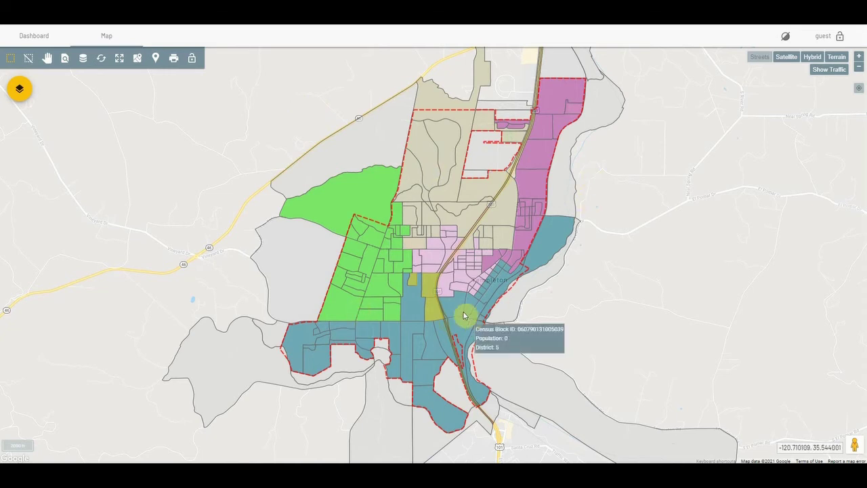
click(82, 59)
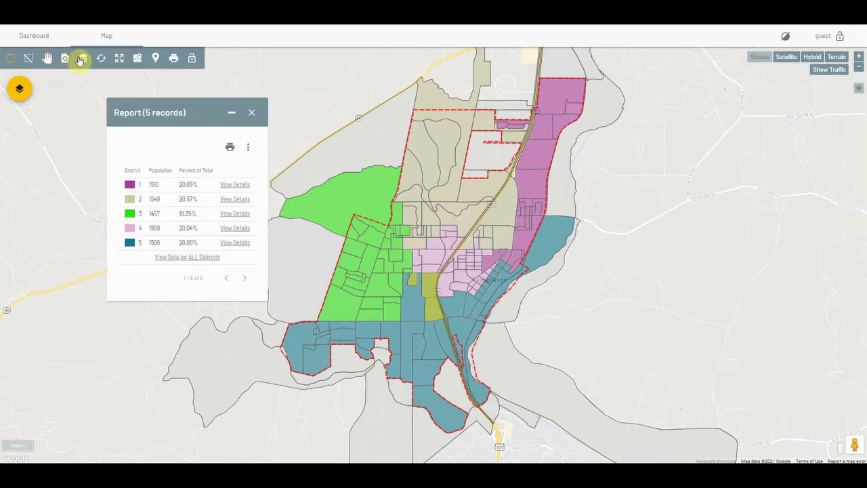
click(251, 112)
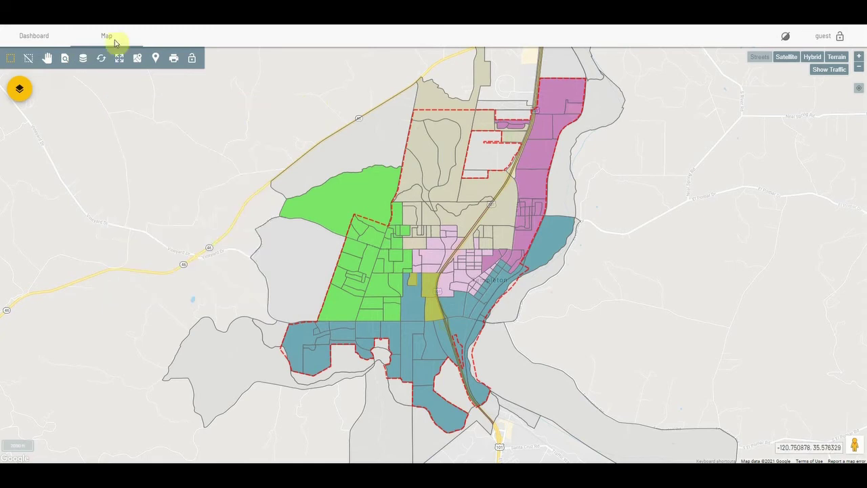
click(34, 35)
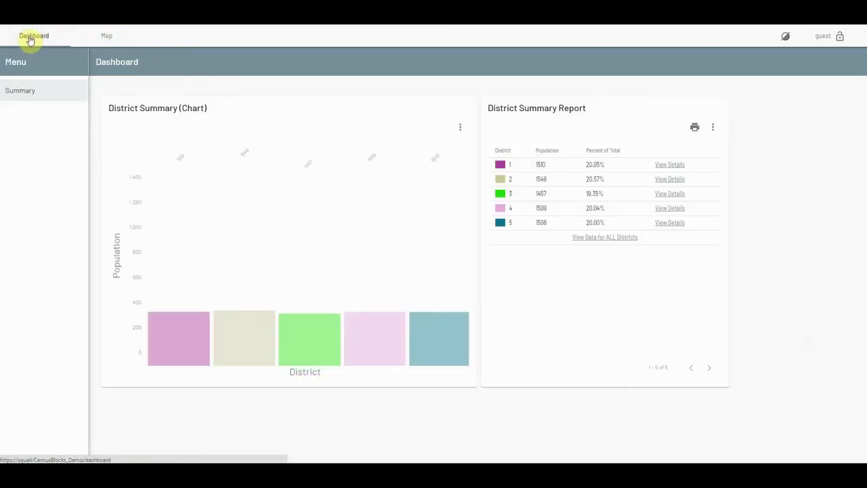